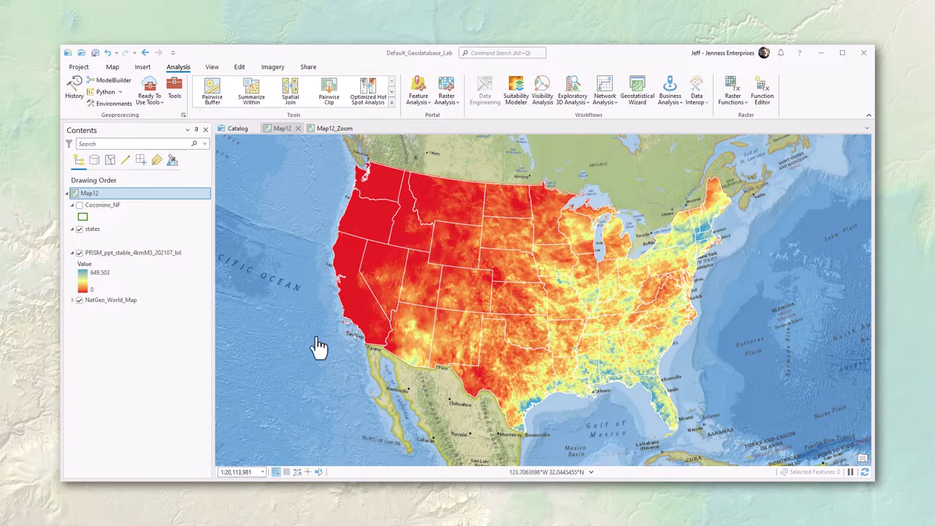
# Show the Coconino_NF layer in Map12, switch to the Map12_Zoom map, and bring up the PRISM Climate Data website.
pyautogui.click(80, 206)
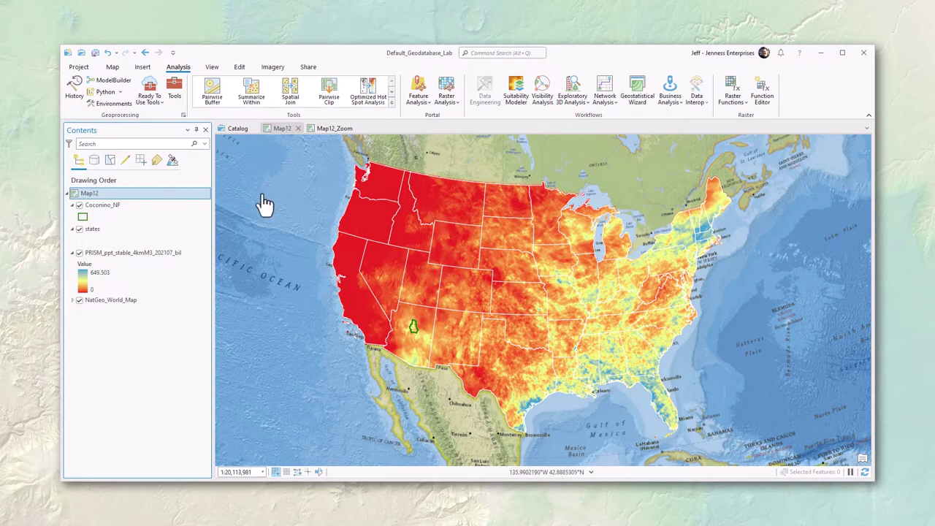
pyautogui.click(339, 128)
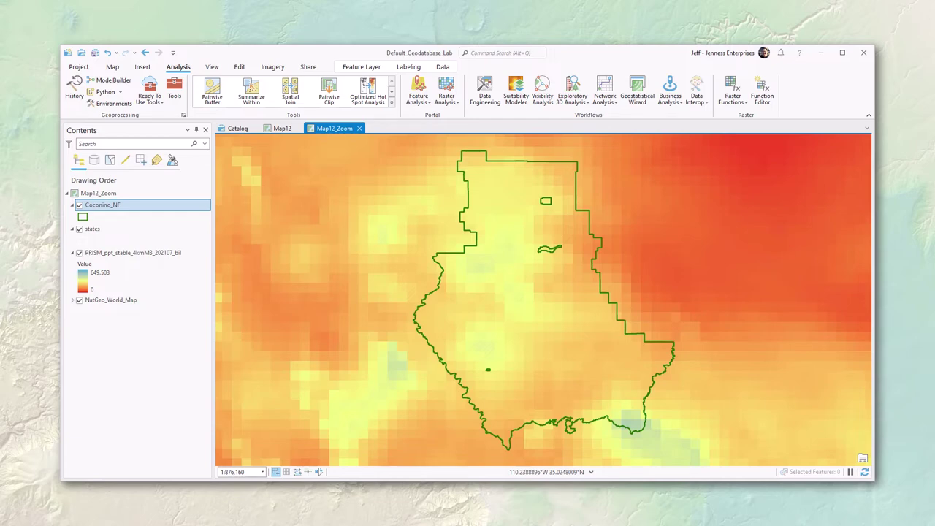
pyautogui.hotkey('alt', 'Tab')
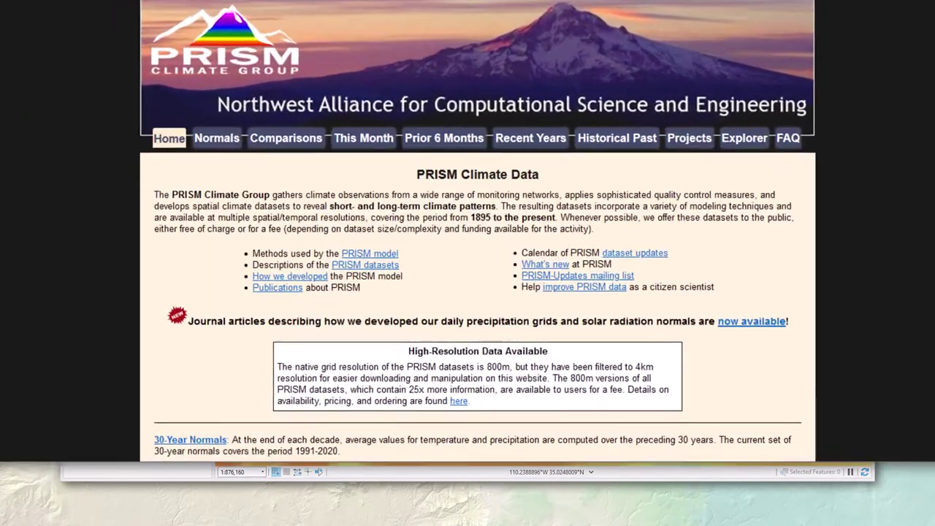
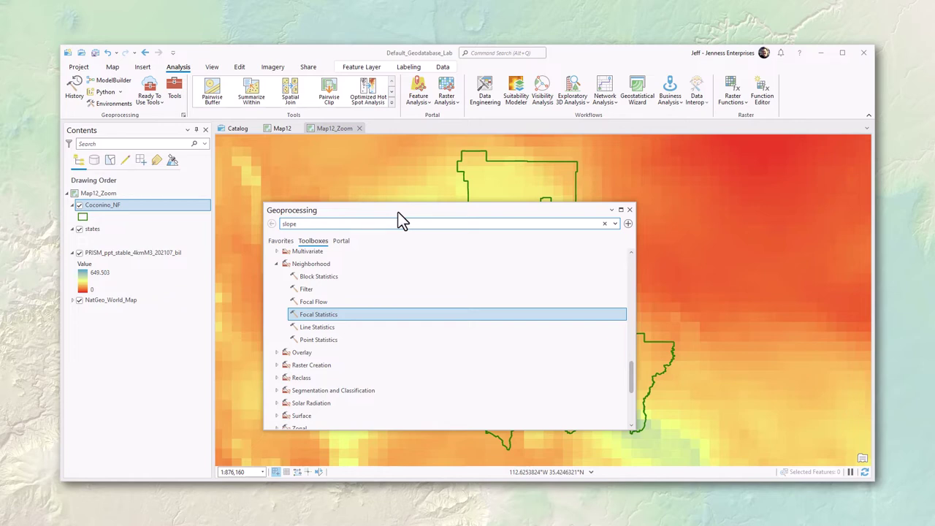
# Open the Focal Statistics tool and set PRISM_ppt_stable_4kmM3_202107_bil as its input raster.
pyautogui.moveTo(401, 219); pyautogui.dragTo(253, 228)
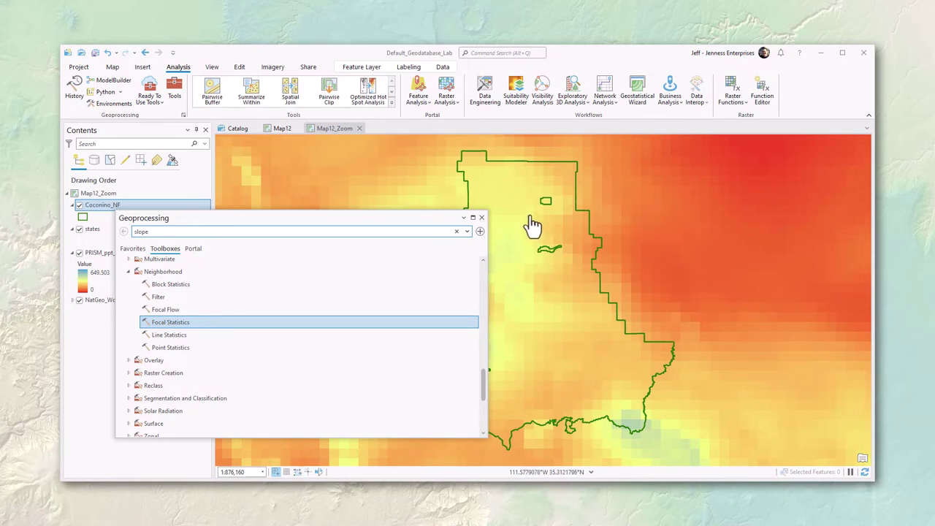
pyautogui.click(209, 326)
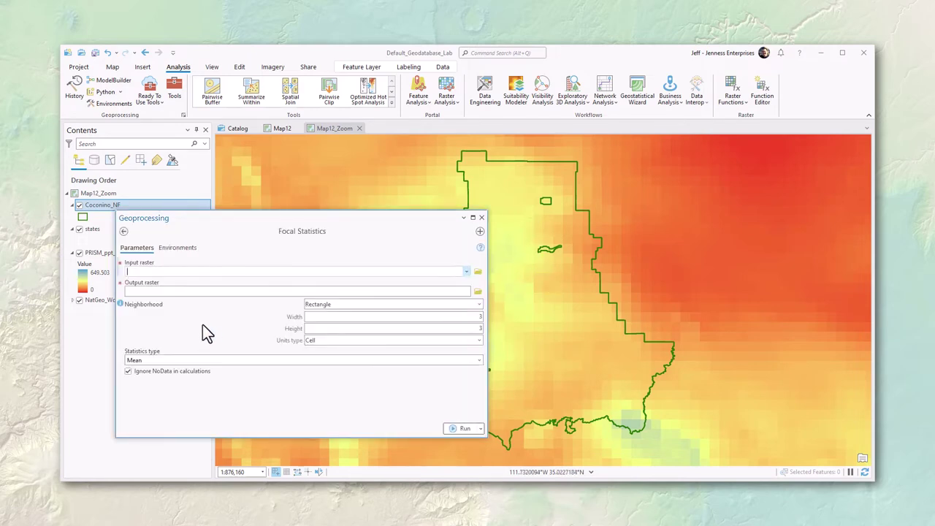
pyautogui.moveTo(249, 221); pyautogui.dragTo(364, 224)
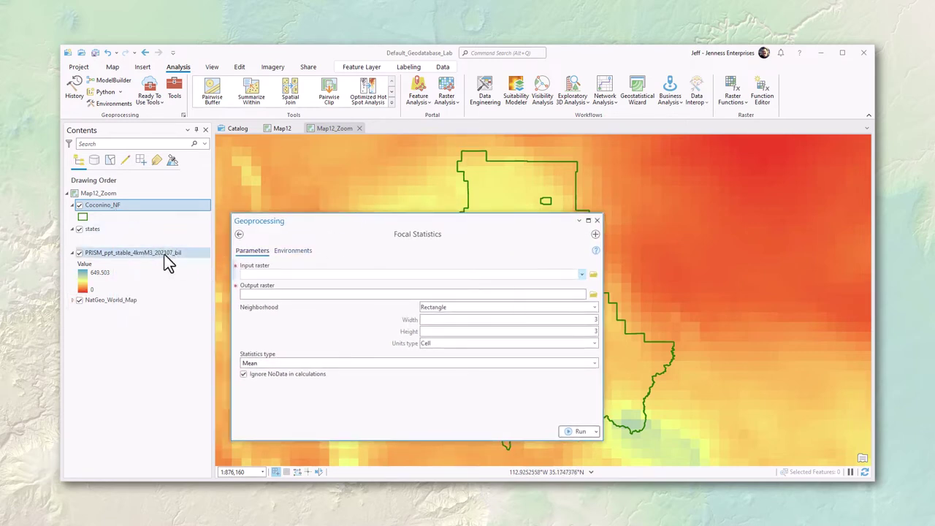
pyautogui.click(109, 253)
pyautogui.moveTo(109, 253); pyautogui.dragTo(259, 273)
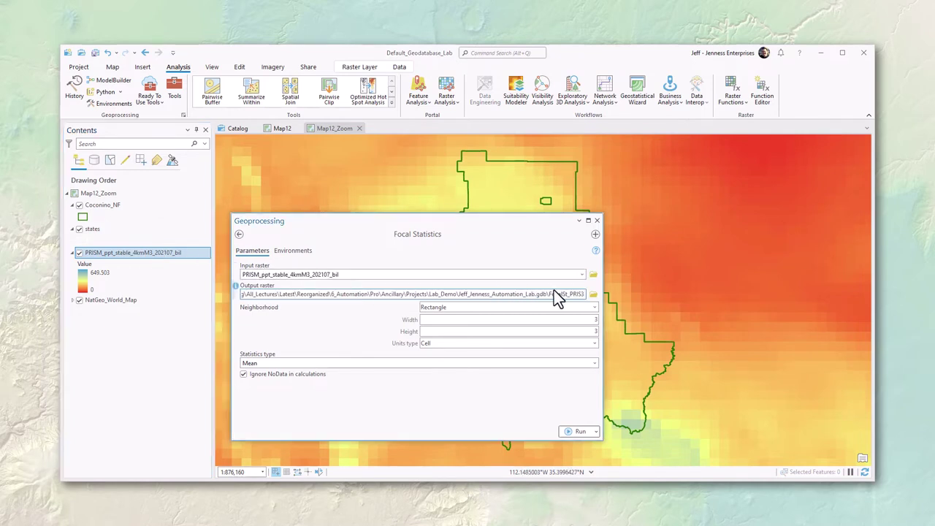
# Name the Focal Statistics output raster Mean_Precipitation and set the neighborhood shape to Circle.
pyautogui.moveTo(550, 293); pyautogui.dragTo(602, 291)
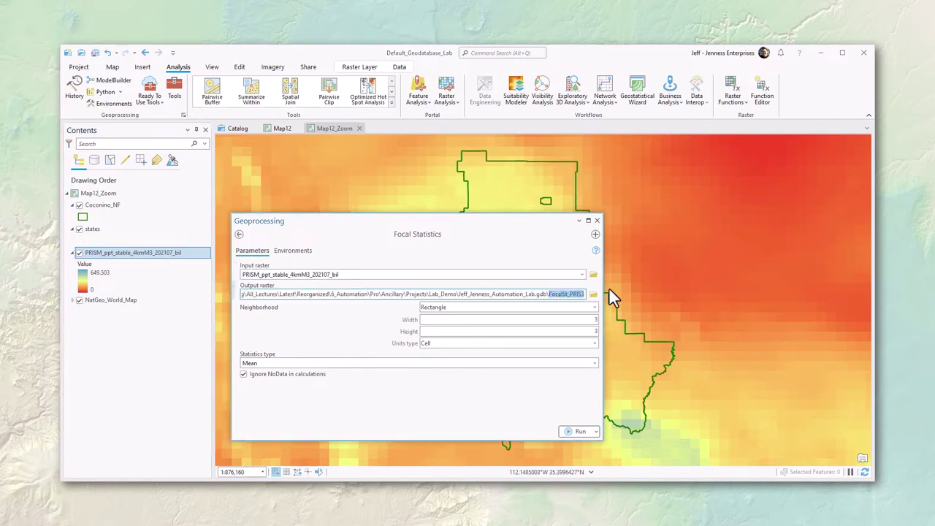
pyautogui.write('Mean_Precipit')
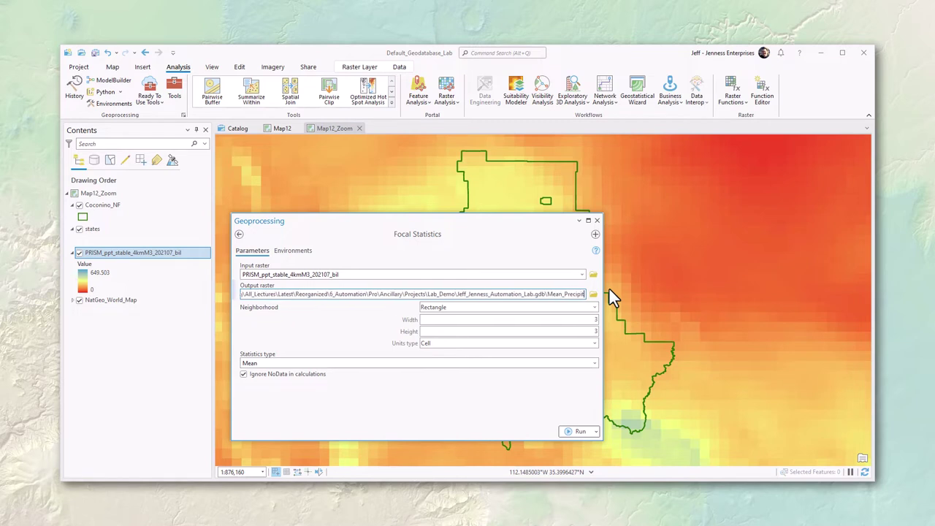
pyautogui.write('ation')
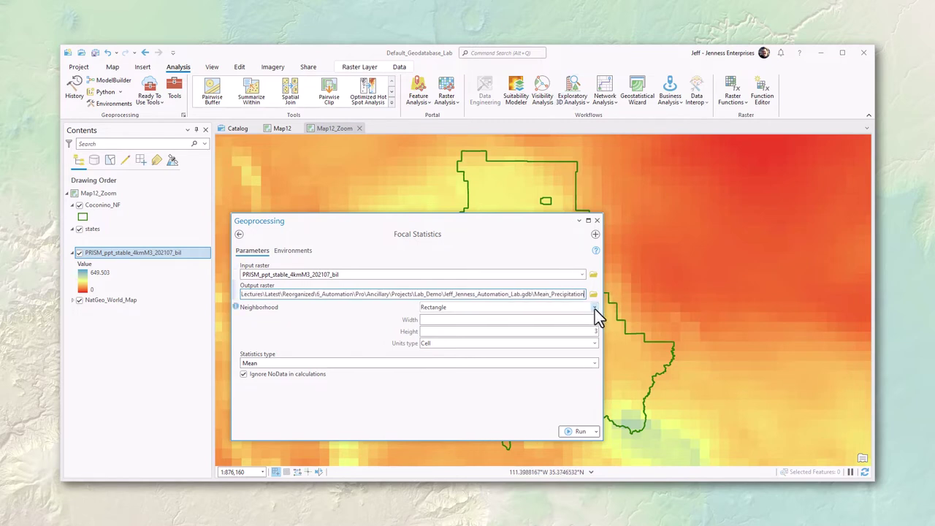
pyautogui.click(594, 307)
pyautogui.click(443, 328)
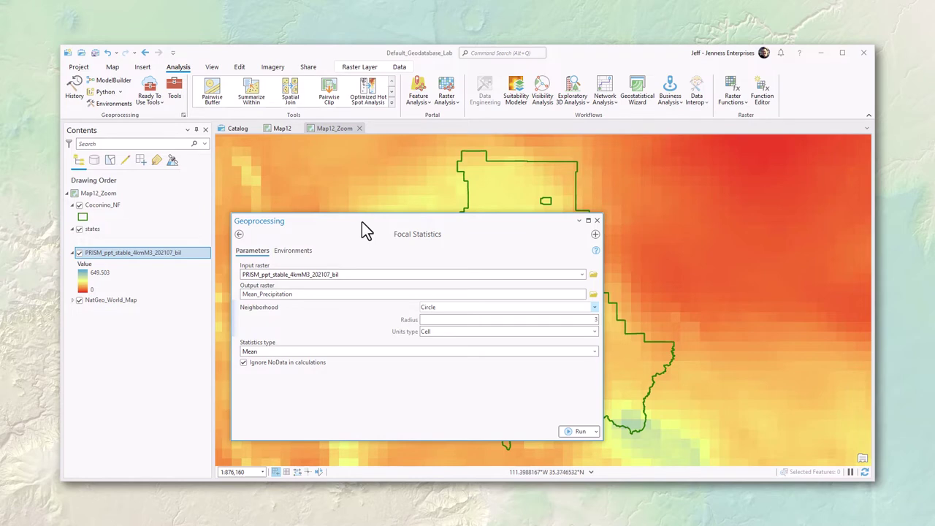
# Set the tool's processing extent to match Coconino_NF, run Focal Statistics, and close the tool.
pyautogui.moveTo(362, 221); pyautogui.dragTo(242, 250)
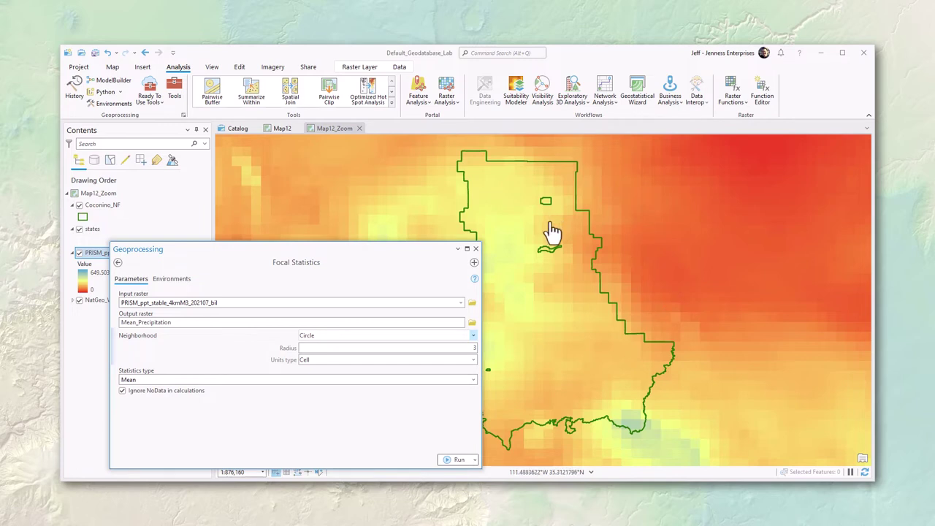
pyautogui.moveTo(351, 252); pyautogui.dragTo(336, 196)
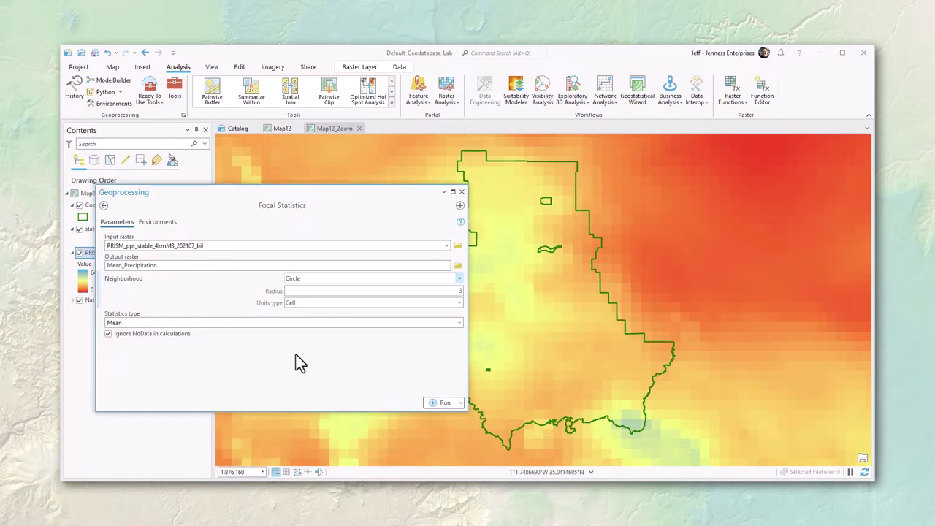
pyautogui.click(163, 223)
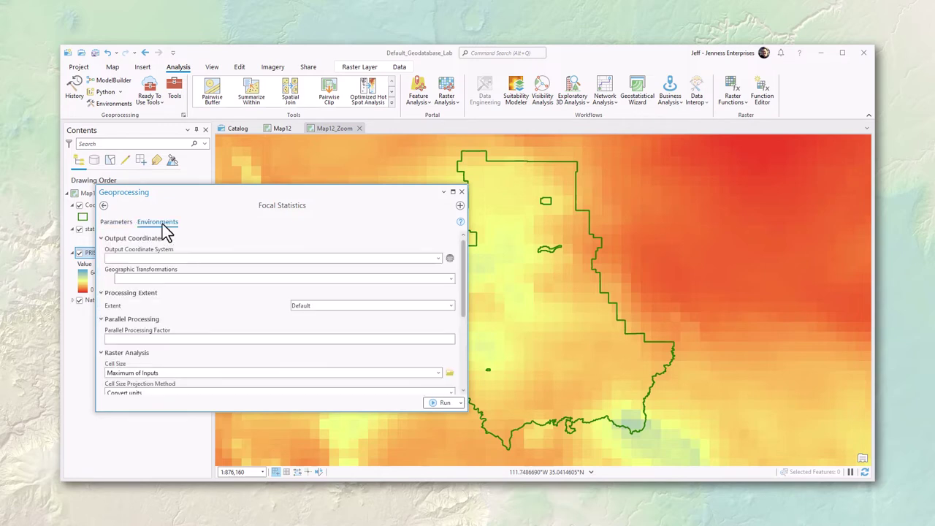
pyautogui.click(147, 296)
pyautogui.click(145, 294)
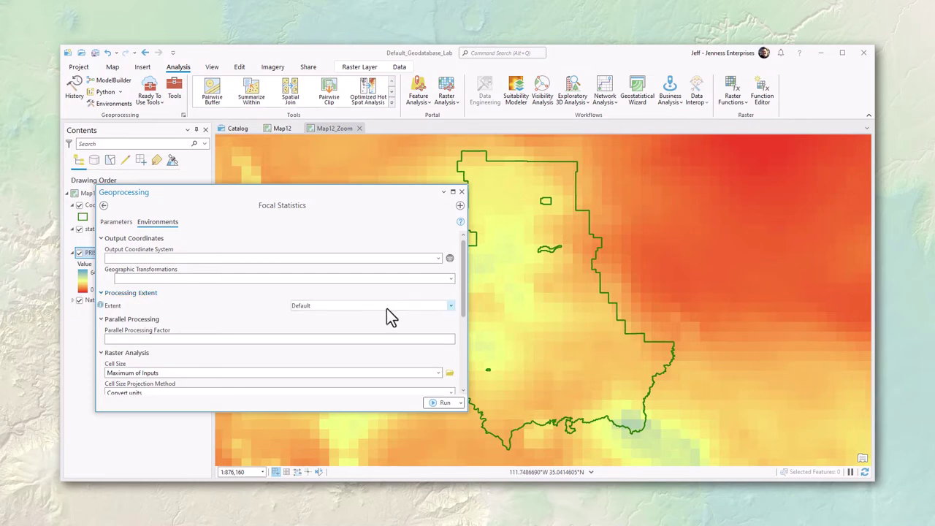
pyautogui.click(451, 305)
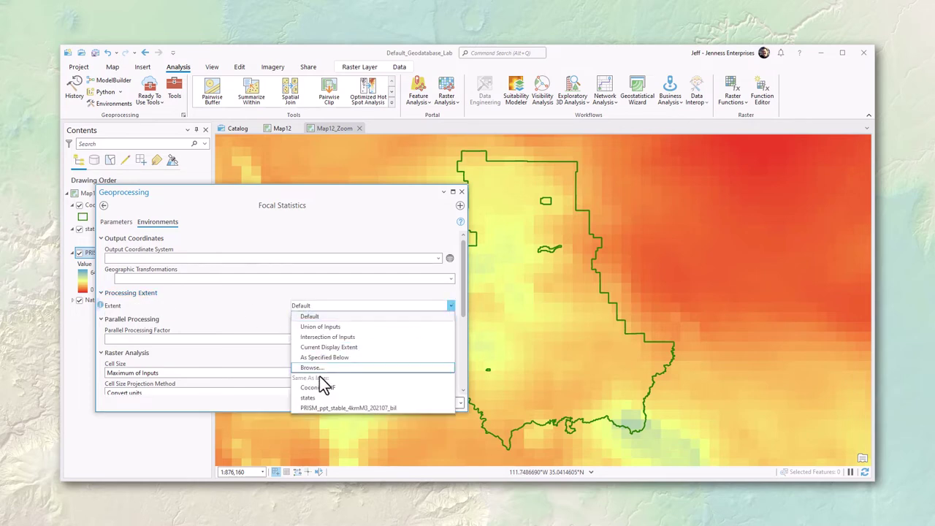
pyautogui.click(322, 388)
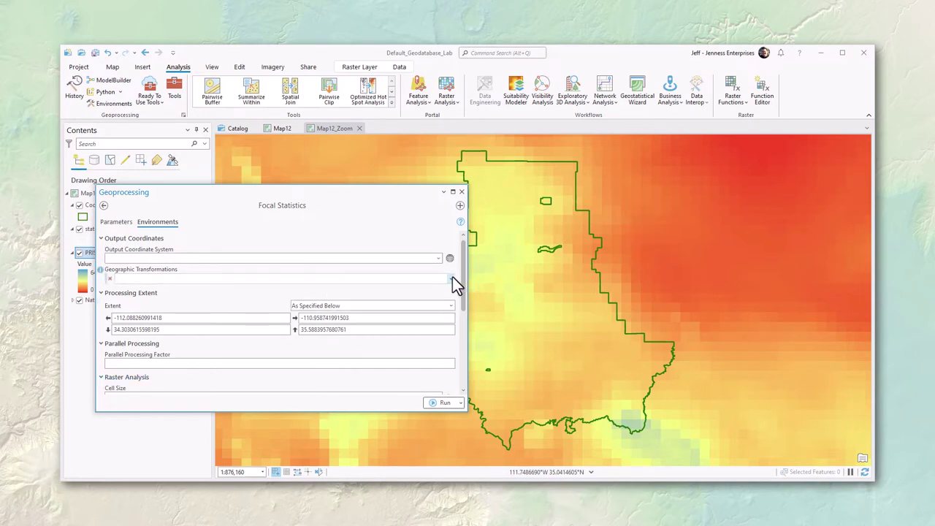
pyautogui.click(444, 404)
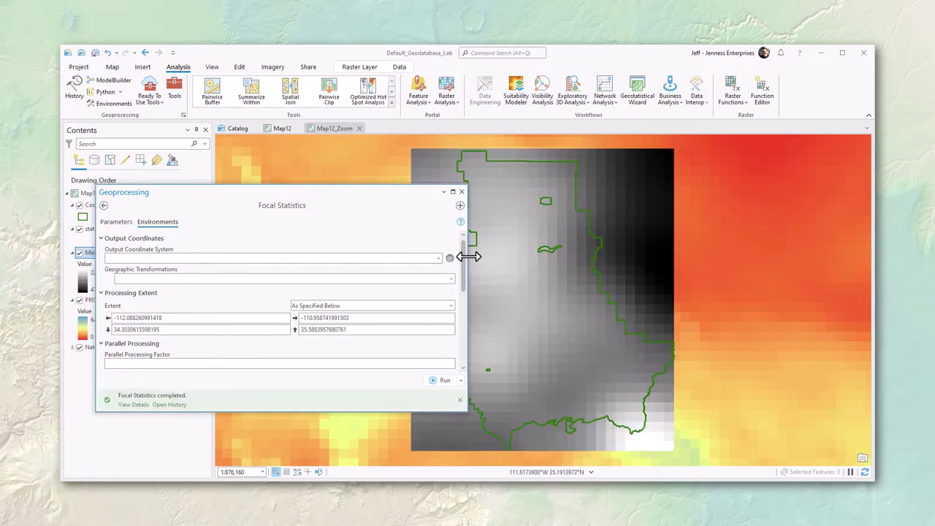
pyautogui.moveTo(468, 257); pyautogui.dragTo(381, 261)
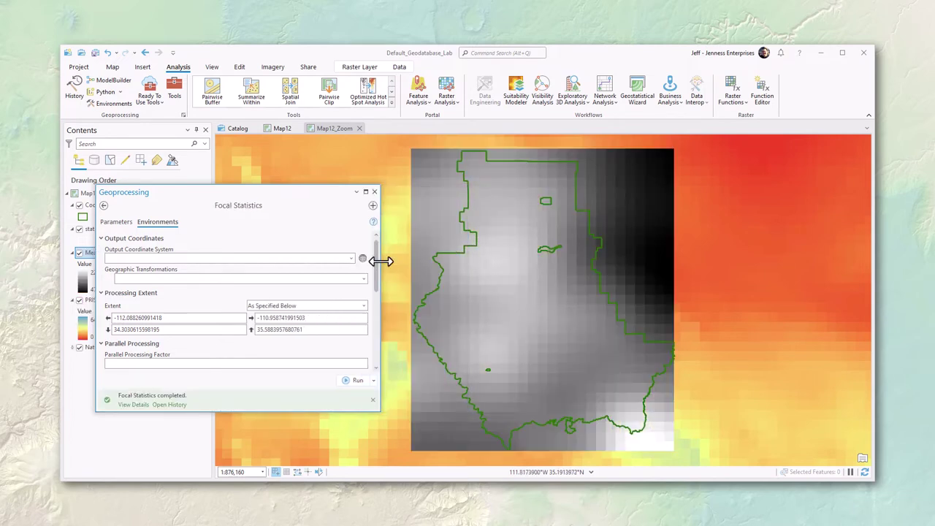
pyautogui.click(374, 192)
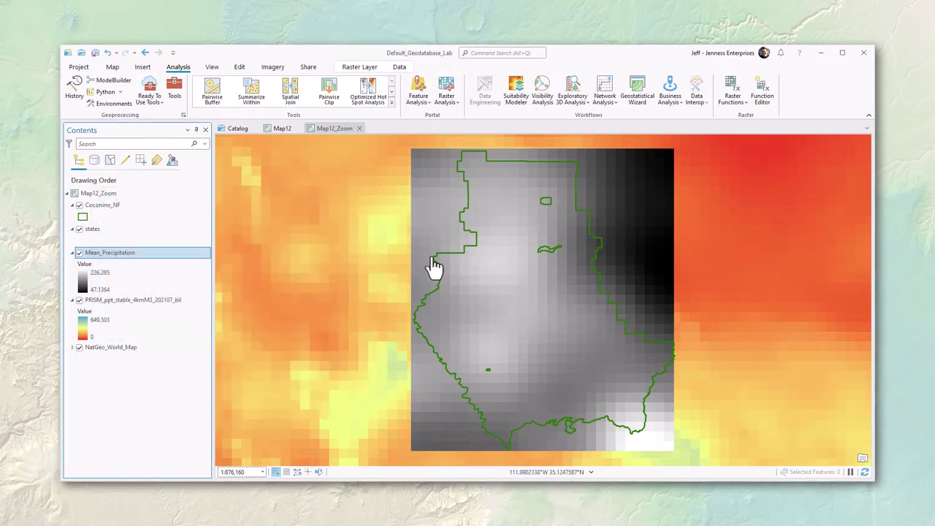
# Measure the diagonal offset between a PRISM cell corner and the matching Mean_Precipitation cell corner at the output raster's western edge.
pyautogui.scroll(4, 418, 258)
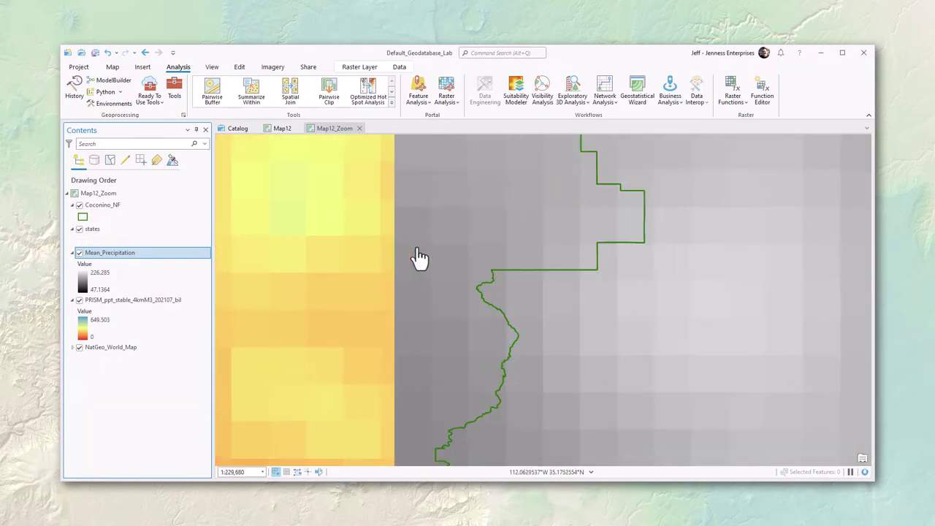
pyautogui.scroll(2, 419, 258)
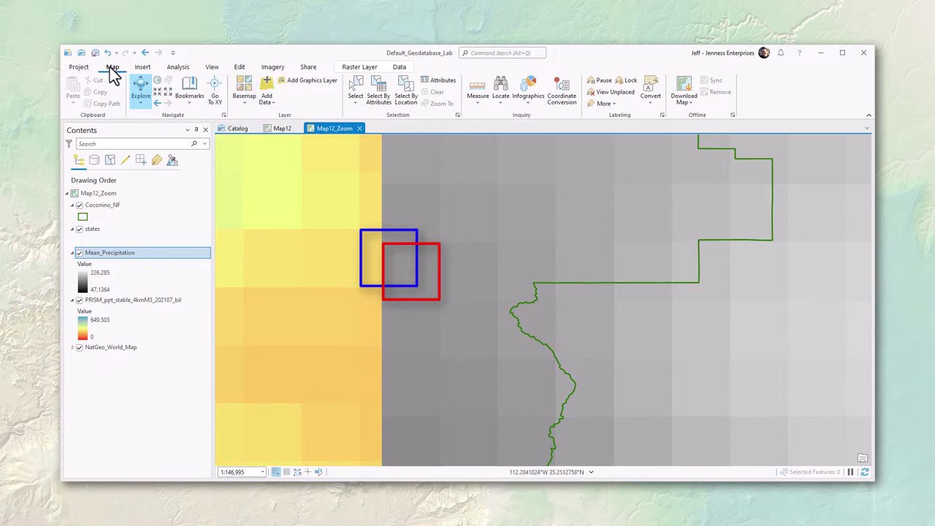
pyautogui.click(477, 93)
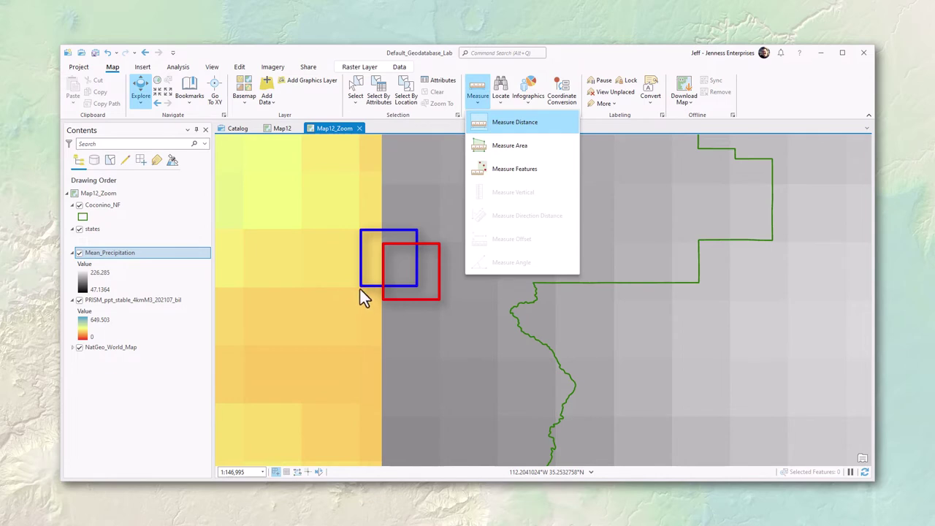
pyautogui.click(512, 123)
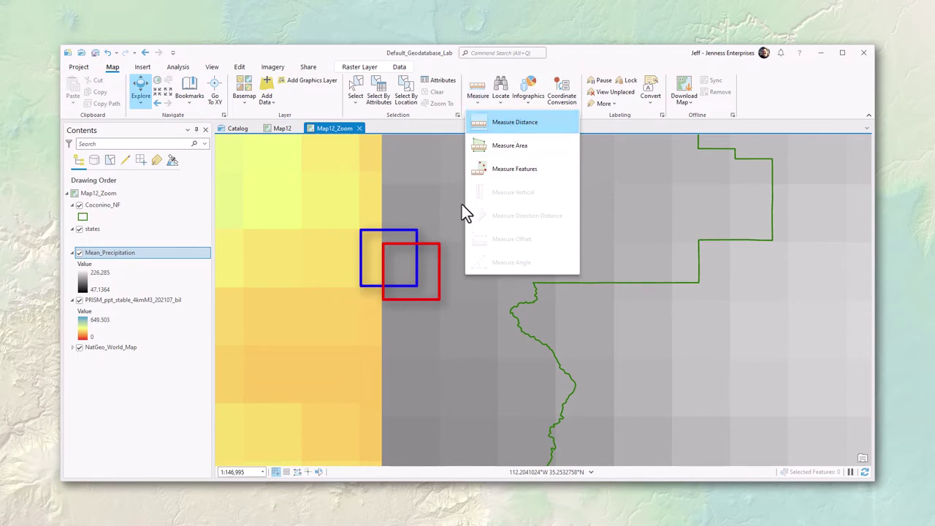
pyautogui.click(359, 288)
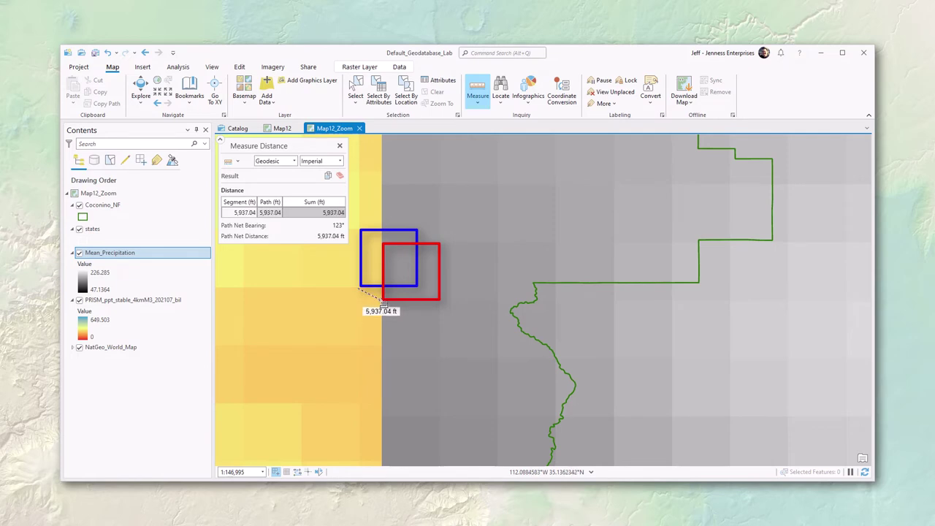
pyautogui.doubleClick(380, 299)
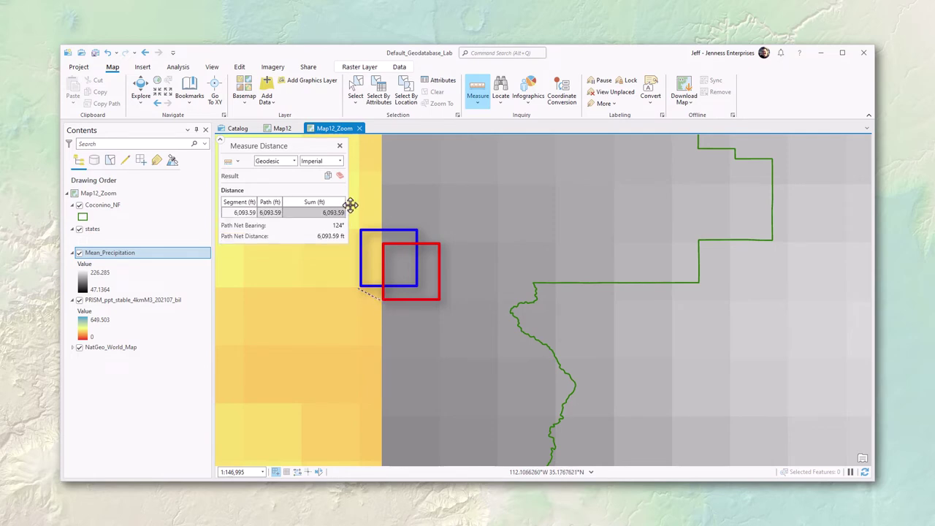
pyautogui.click(340, 146)
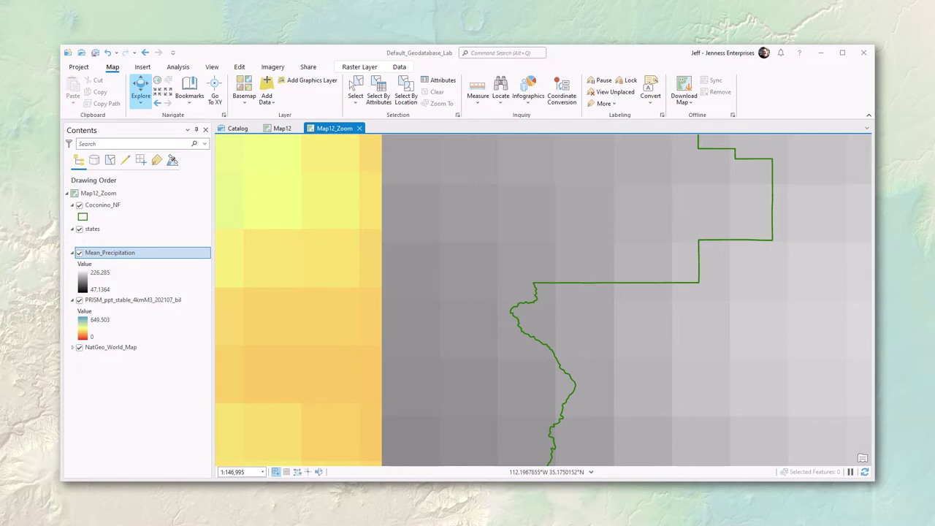
# Return to the previous map extent showing the whole forest boundary and hide the Mean_Precipitation layer.
pyautogui.click(155, 103)
pyautogui.click(156, 103)
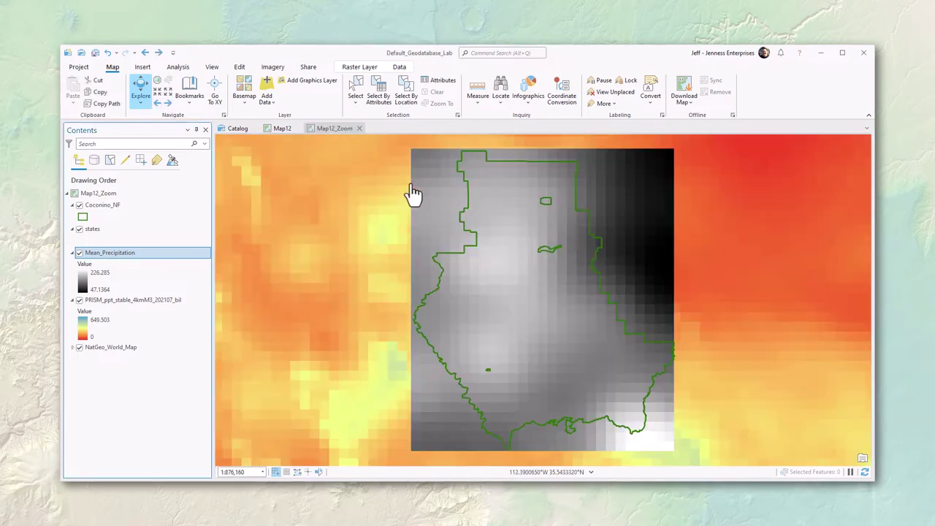
pyautogui.click(80, 254)
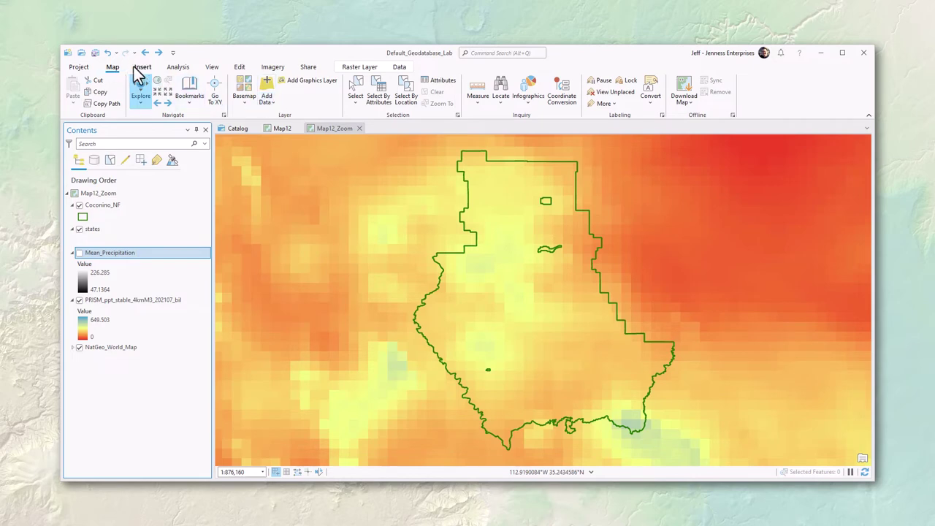
# Reopen Focal Statistics with PRISM_ppt_stable_4kmM3_202107_bil as the input raster for a second run.
pyautogui.click(179, 67)
pyautogui.click(175, 95)
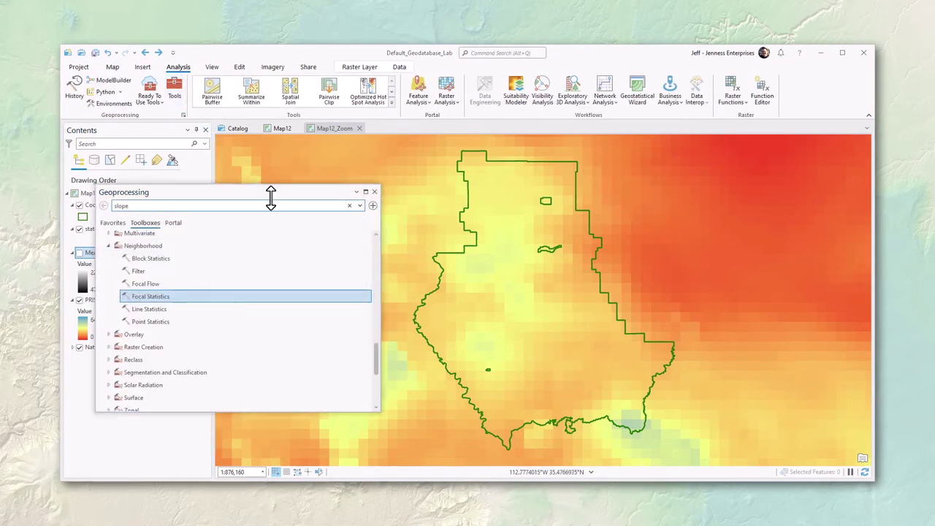
pyautogui.doubleClick(184, 298)
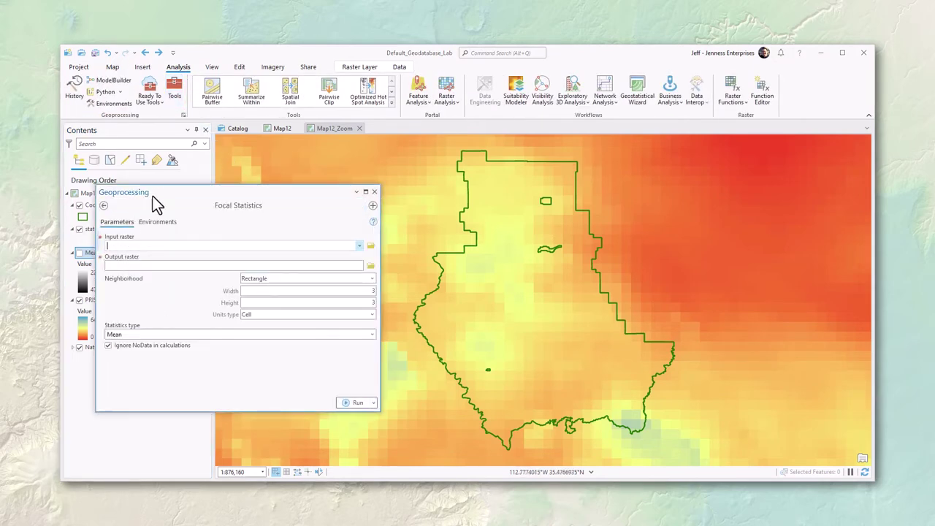
pyautogui.moveTo(153, 194); pyautogui.dragTo(249, 191)
pyautogui.moveTo(113, 299); pyautogui.dragTo(219, 249)
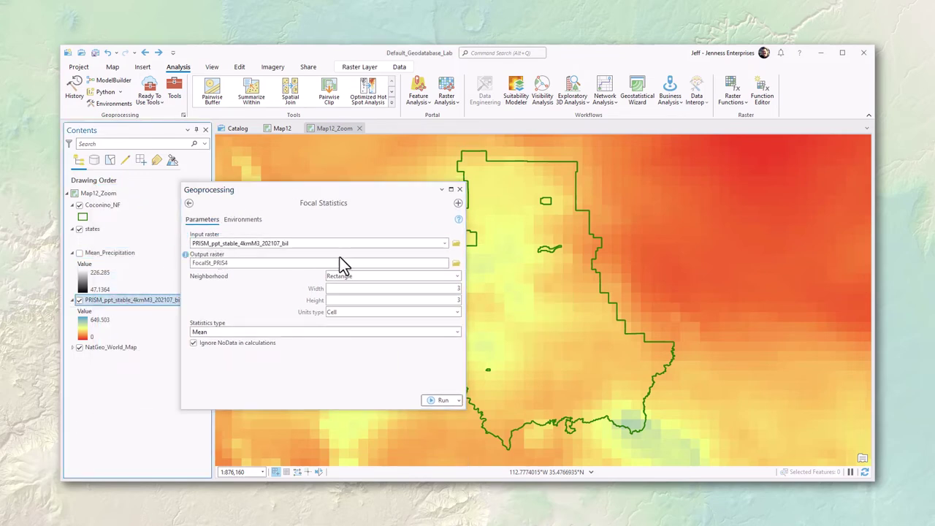
# Name the output raster Mean_Raster_Snapped and set the focal neighborhood to Circle.
pyautogui.moveTo(307, 263); pyautogui.dragTo(460, 265)
pyautogui.write('Mean_Raster_Snapped')
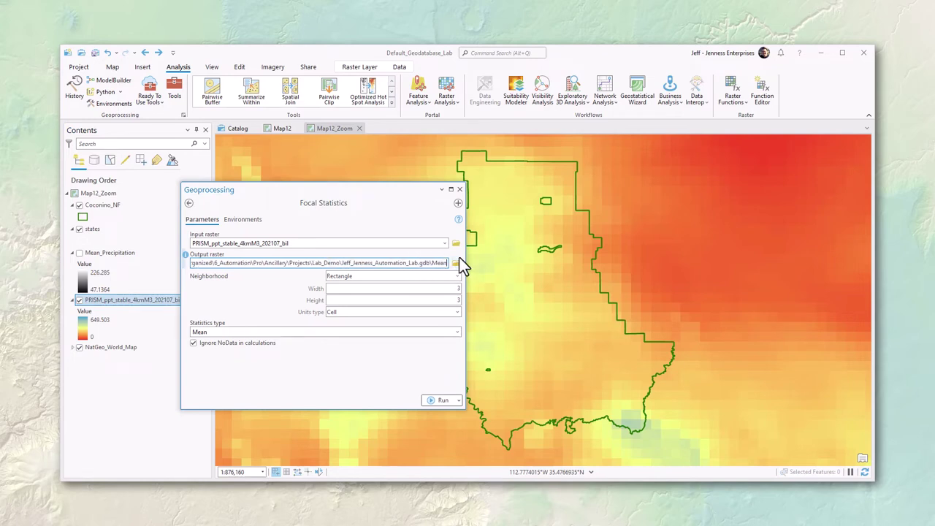
pyautogui.click(459, 275)
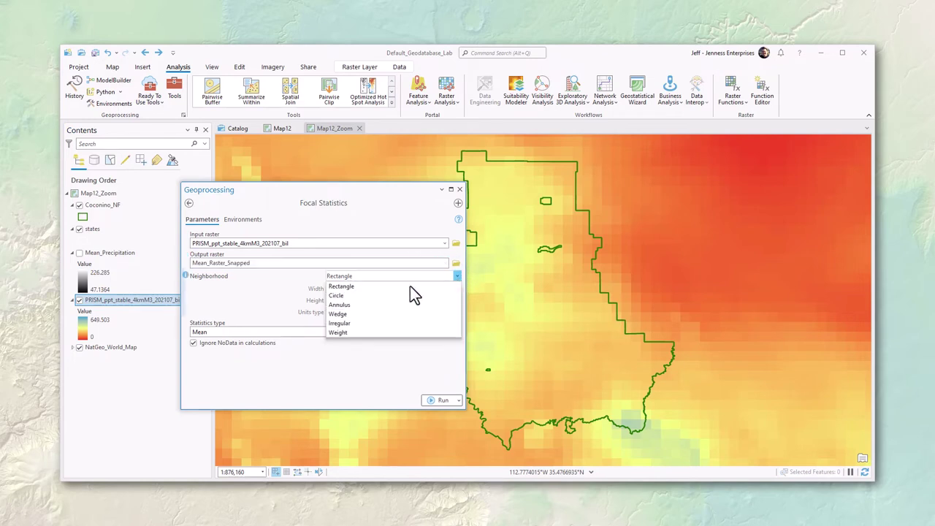
pyautogui.click(352, 298)
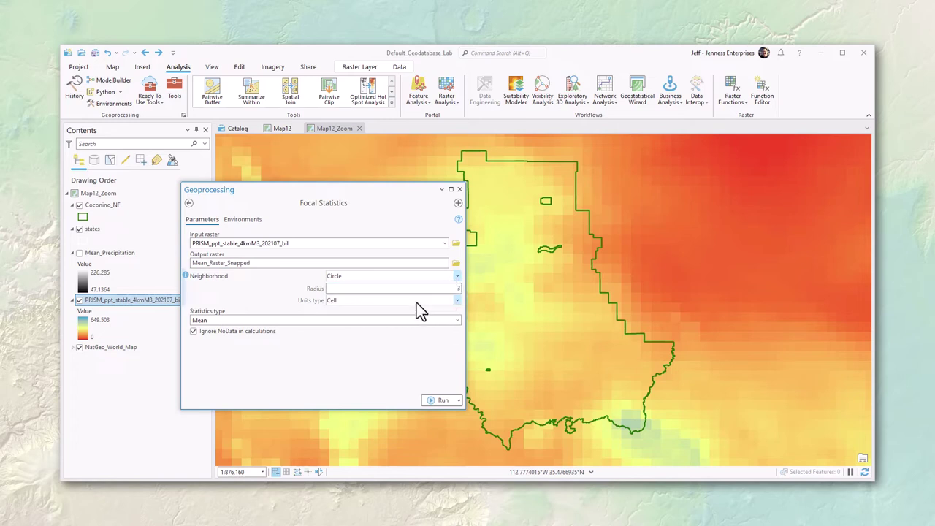
# Set the Focal Statistics processing extent to match the Coconino_NF layer.
pyautogui.click(243, 220)
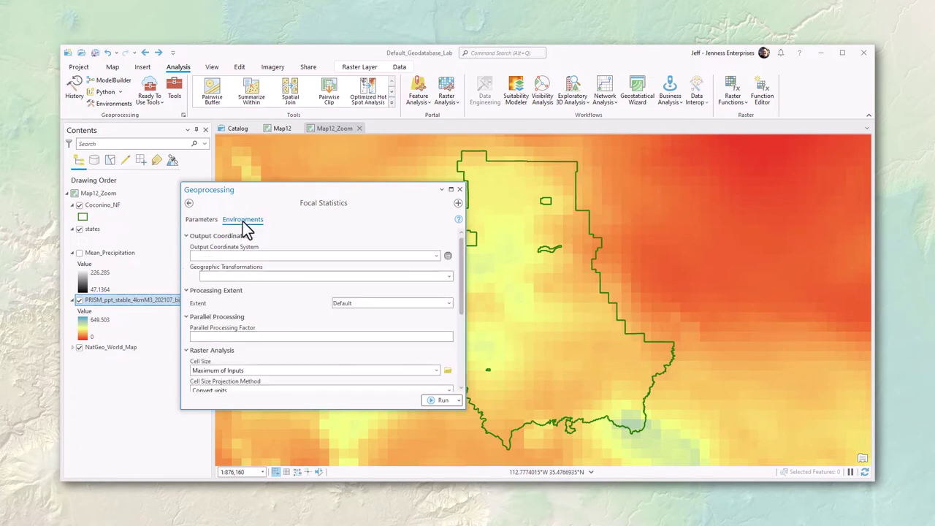
pyautogui.click(441, 302)
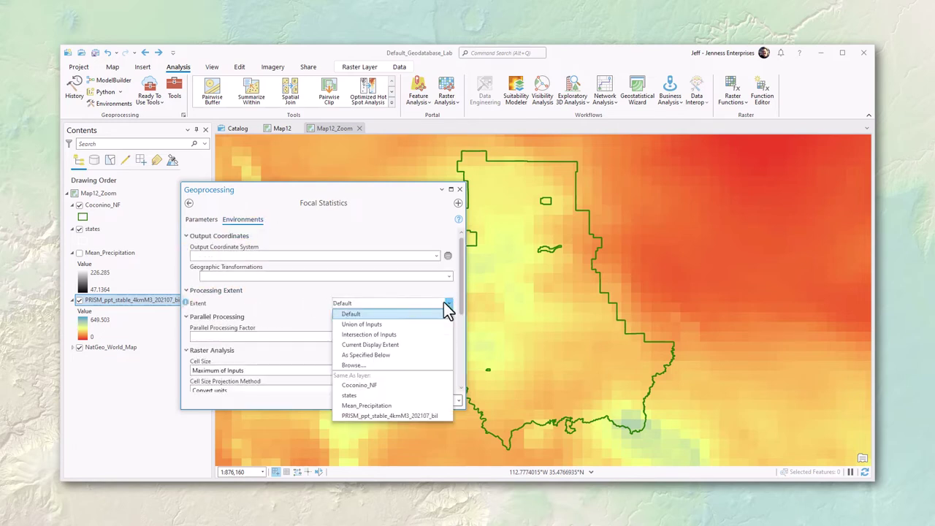
pyautogui.click(360, 385)
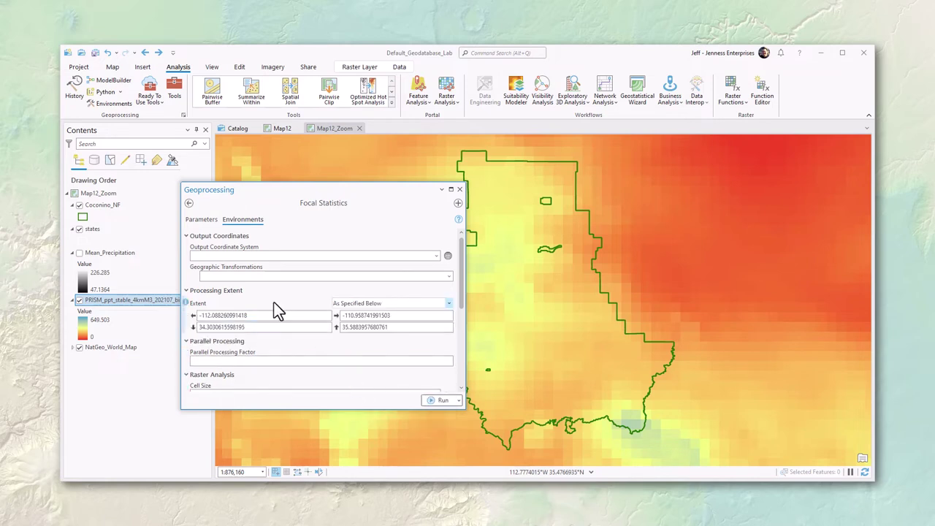
# Set the snap raster to PRISM_ppt_stable_4kmM3_202107_bil, then run Focal Statistics and close the tool.
pyautogui.moveTo(461, 282); pyautogui.dragTo(464, 333)
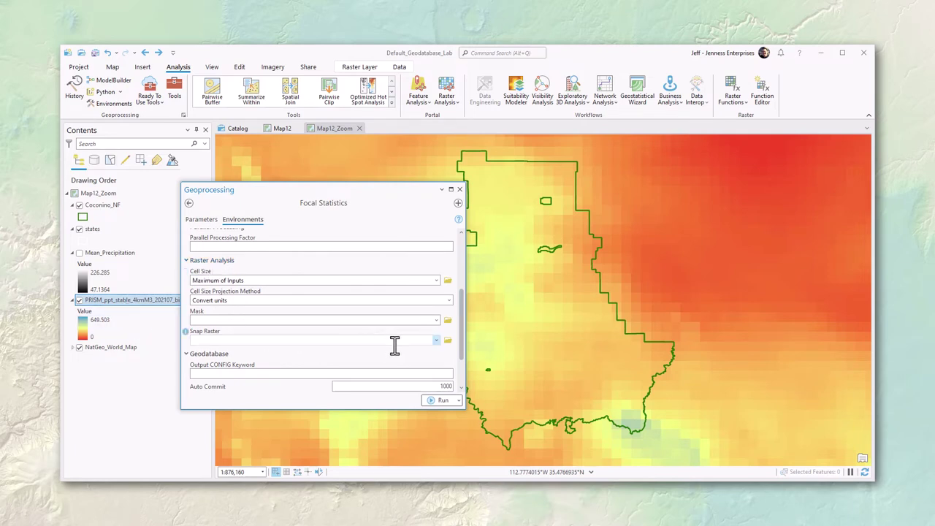
pyautogui.click(436, 340)
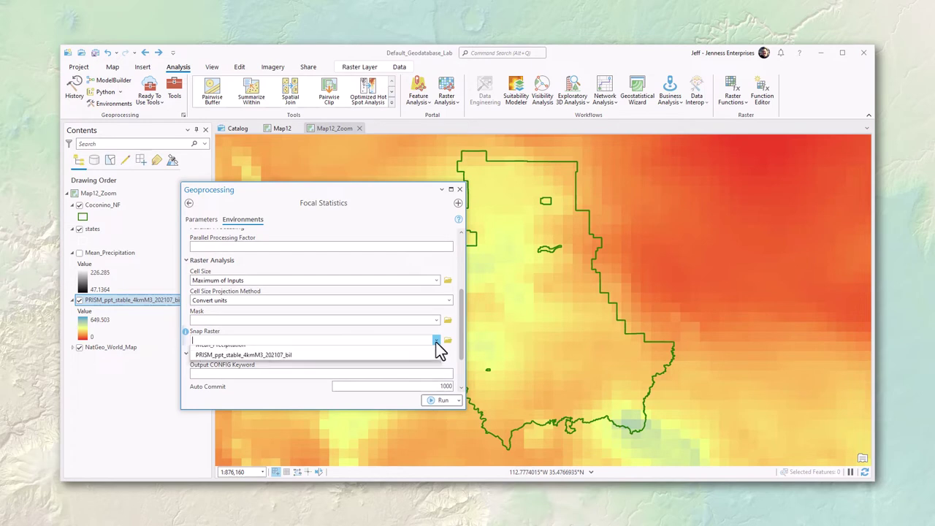
pyautogui.click(289, 361)
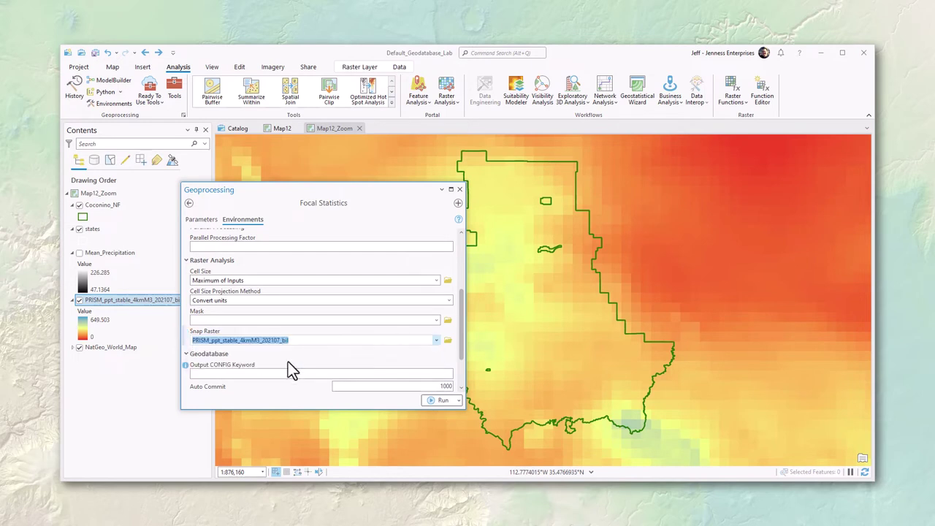
pyautogui.click(444, 401)
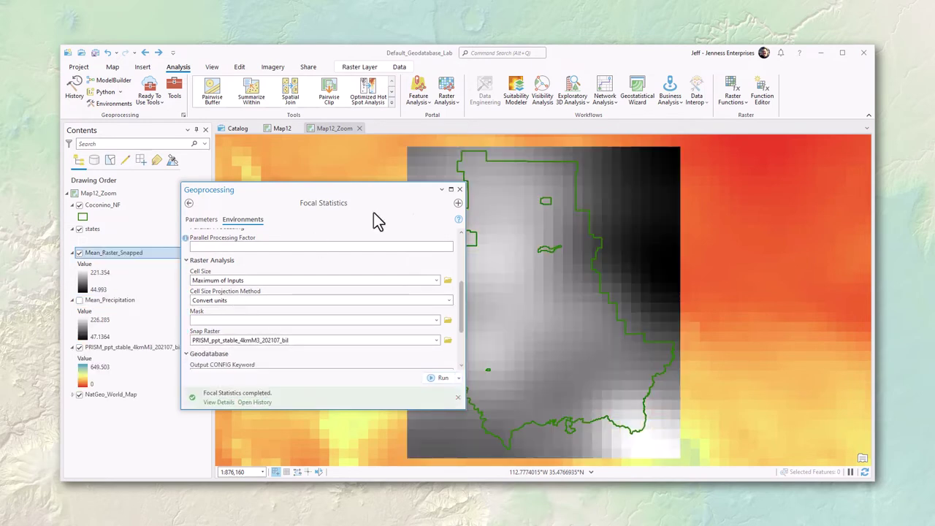
pyautogui.click(460, 190)
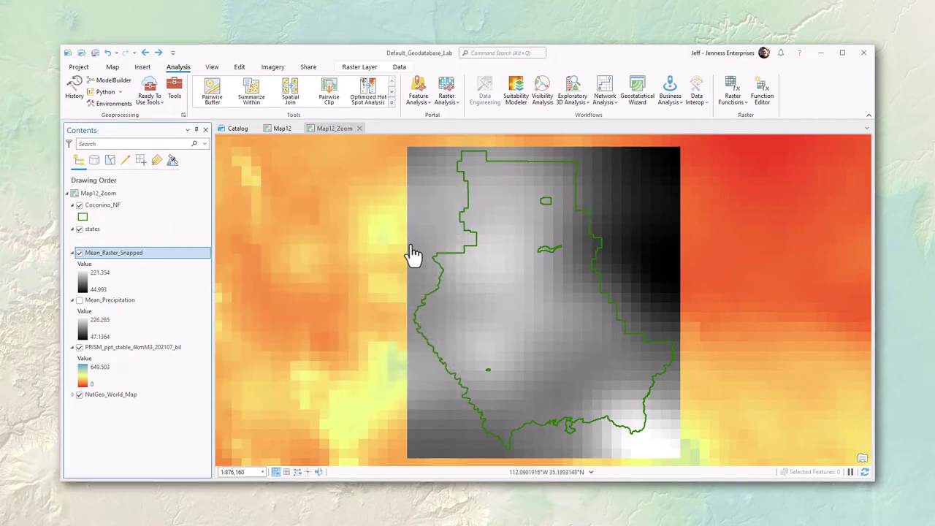
# Hide Mean_Raster_Snapped to compare its cell alignment with the PRISM raster along the output's western edge.
pyautogui.scroll(5, 402, 245)
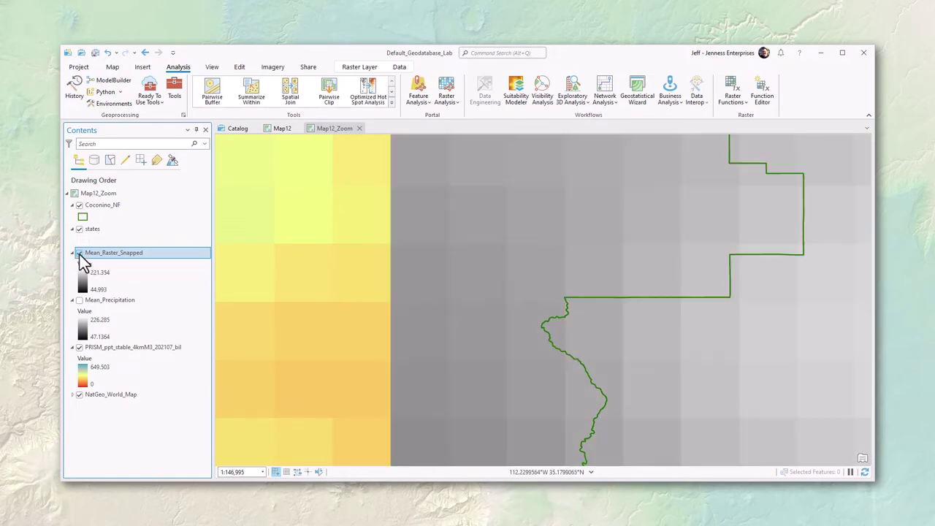
pyautogui.click(79, 253)
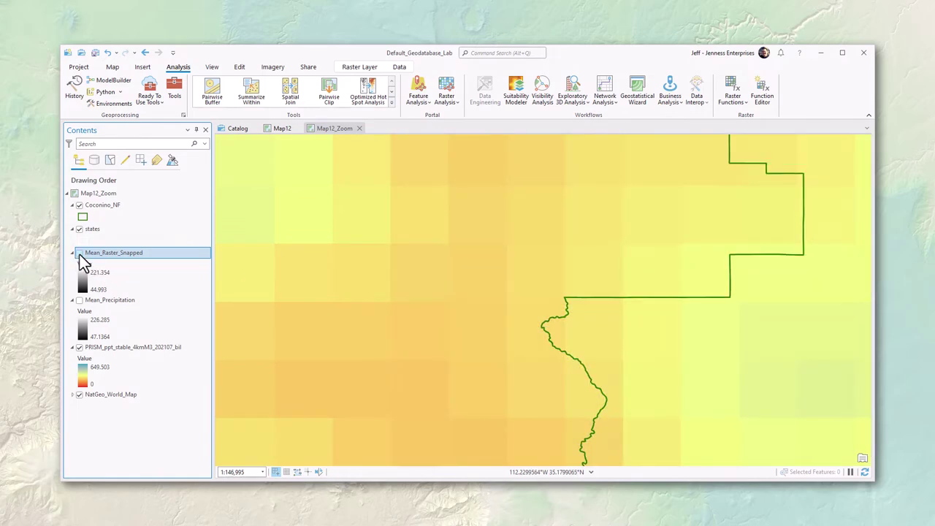